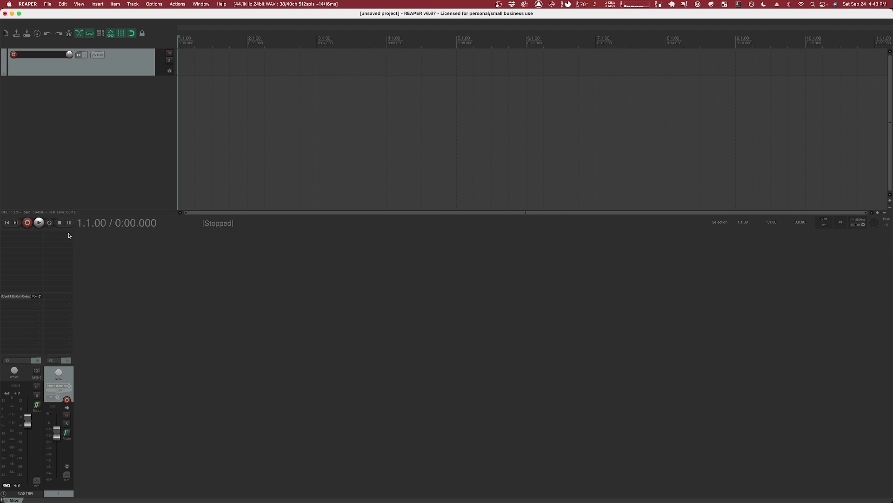
Add the Kontakt VST3i instrument to track 1 and show its library browser
key("shift+f")
double_click(598, 71)
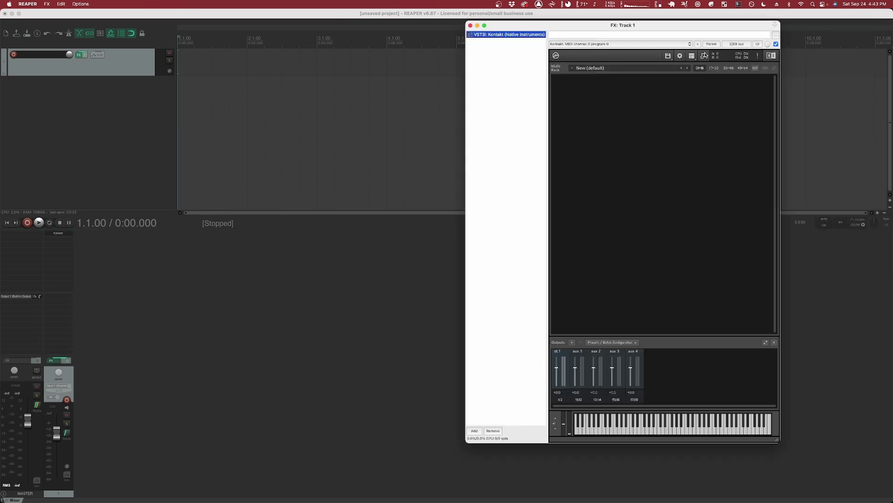
left_click(705, 55)
left_click(696, 63)
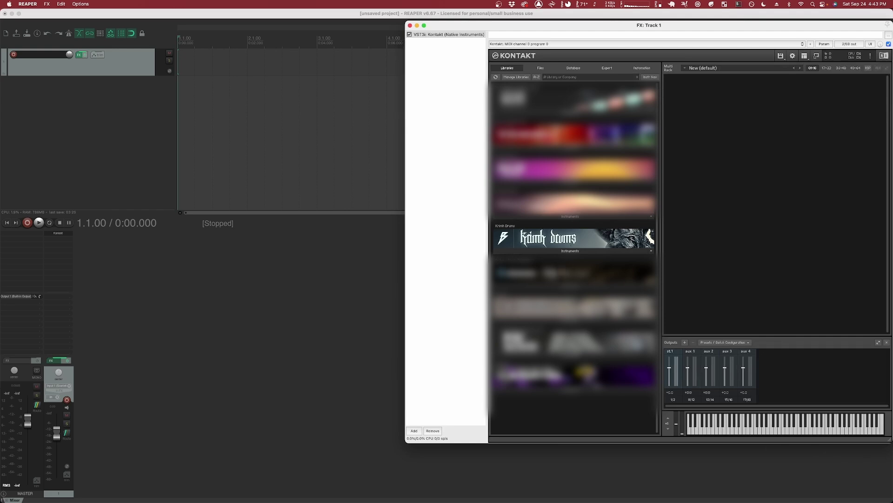
Load the Krimh Drums instrument from the Kontakt library and hide the library browser
left_click(564, 251)
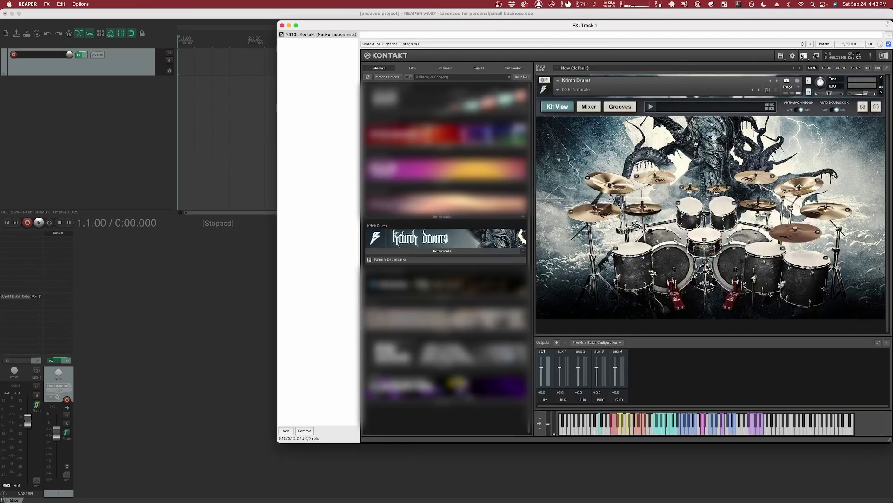
left_click(805, 55)
left_click(803, 64)
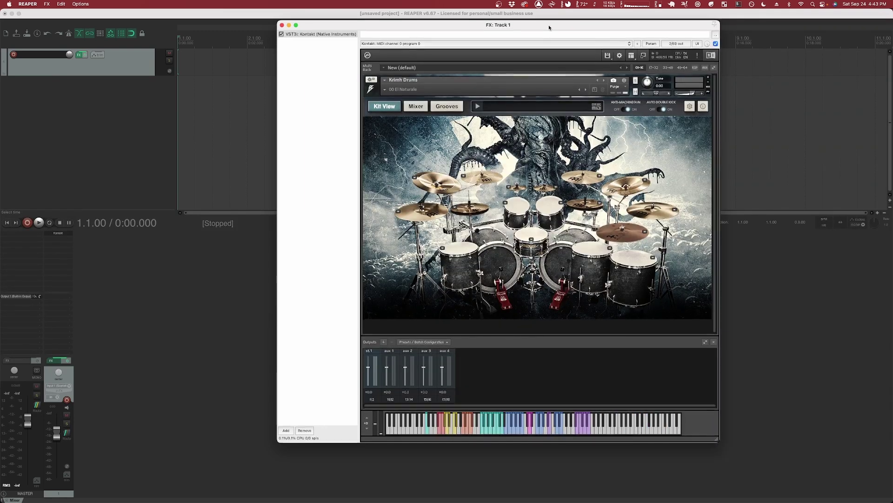
left_click_drag(549, 27, 682, 29)
Audition the toms and a cymbal of the Krimh Drums kit in the kit view
left_click(650, 209)
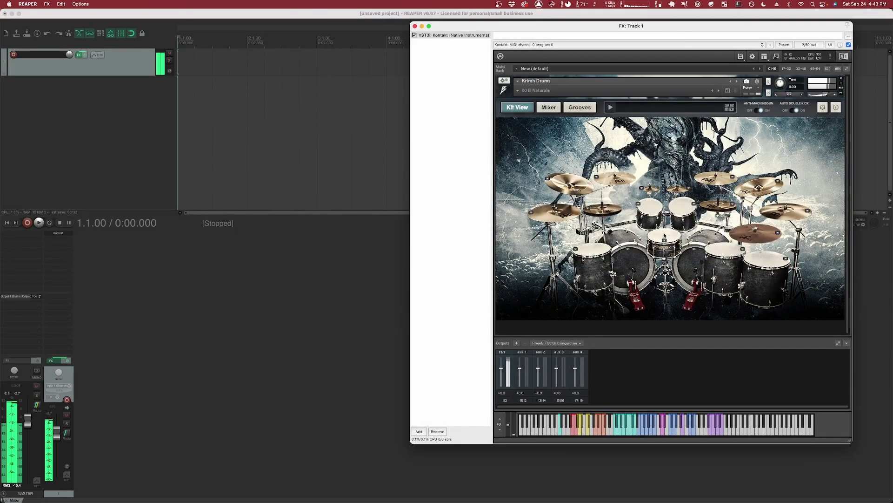
left_click(679, 209)
left_click(725, 251)
left_click(692, 263)
left_click(643, 258)
left_click(628, 182)
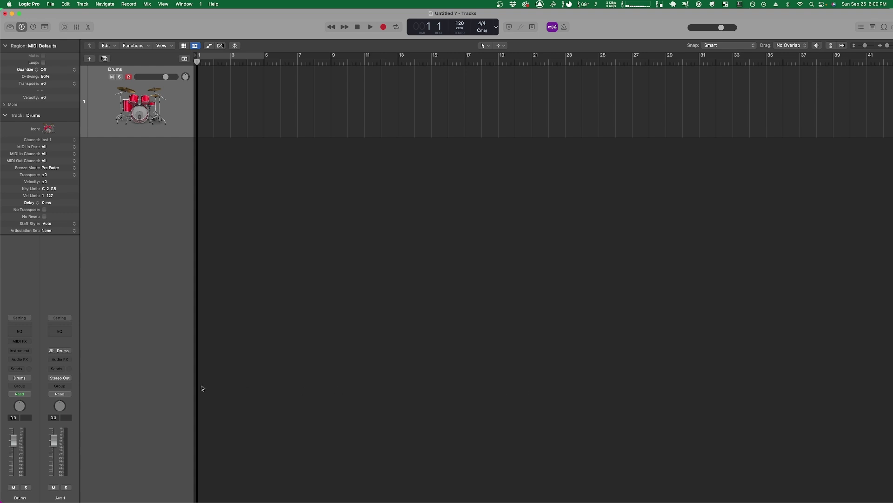
Switch to Logic Pro and open the instrument choices for the Drums track
left_click(20, 350)
mouse_move(35, 380)
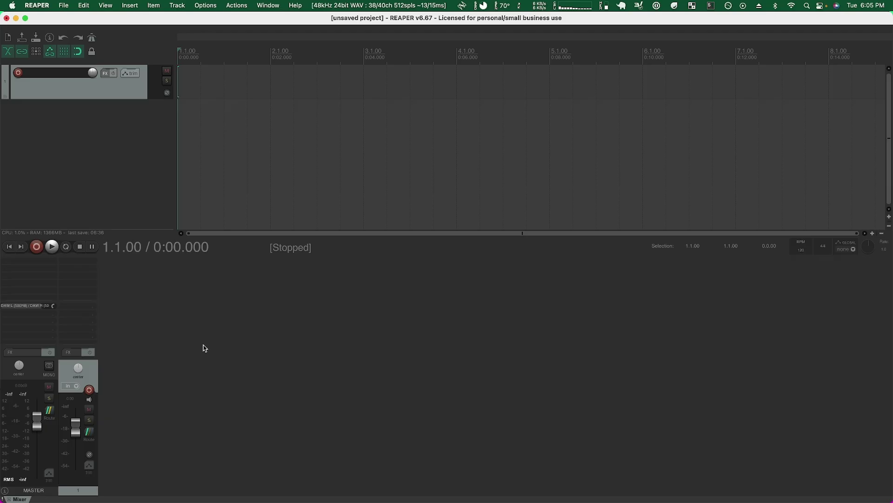
Switch to REAPER, add Kontakt to track 1 and set its plug-in output routing to 32 track channels
left_click(84, 264)
double_click(532, 76)
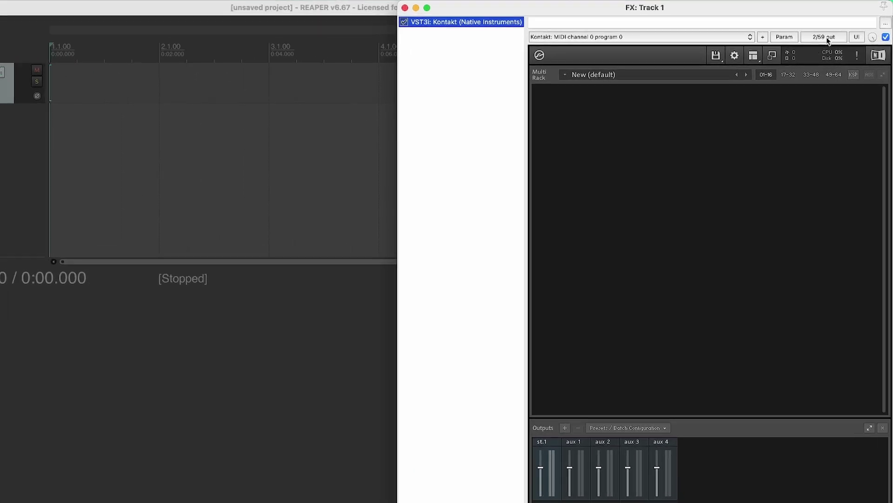
left_click(826, 37)
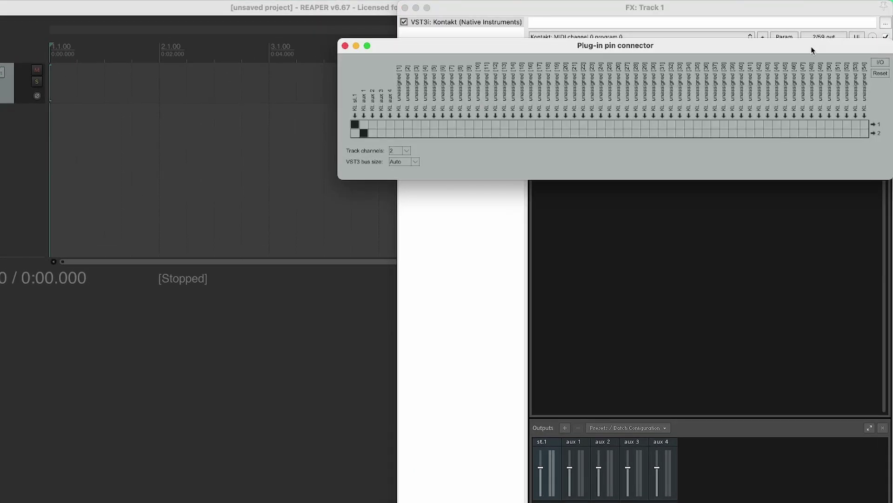
left_click_drag(811, 46, 811, 61)
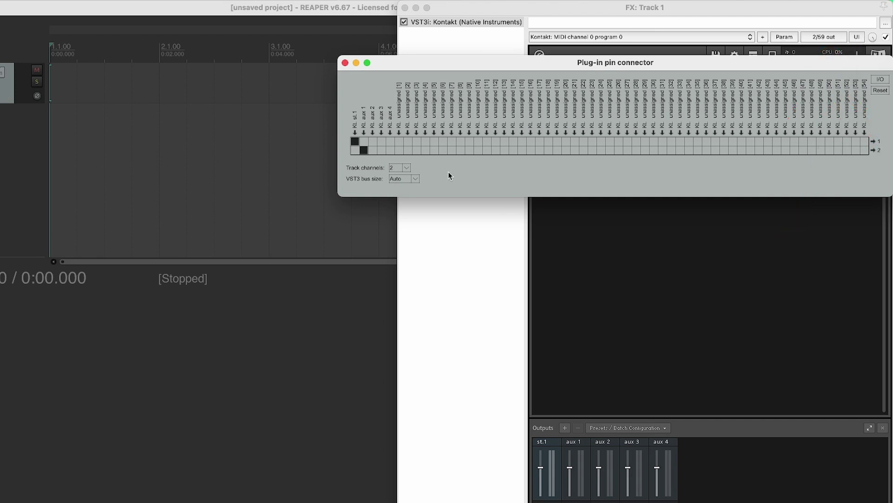
left_click(405, 168)
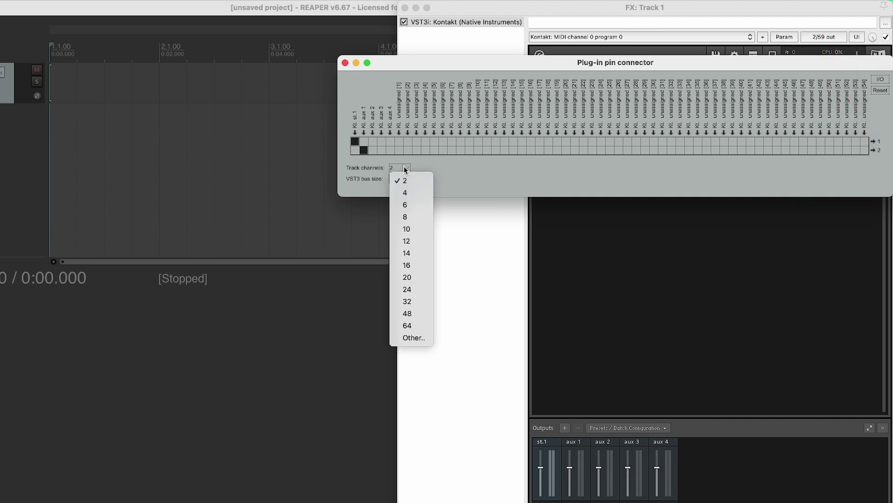
left_click(406, 301)
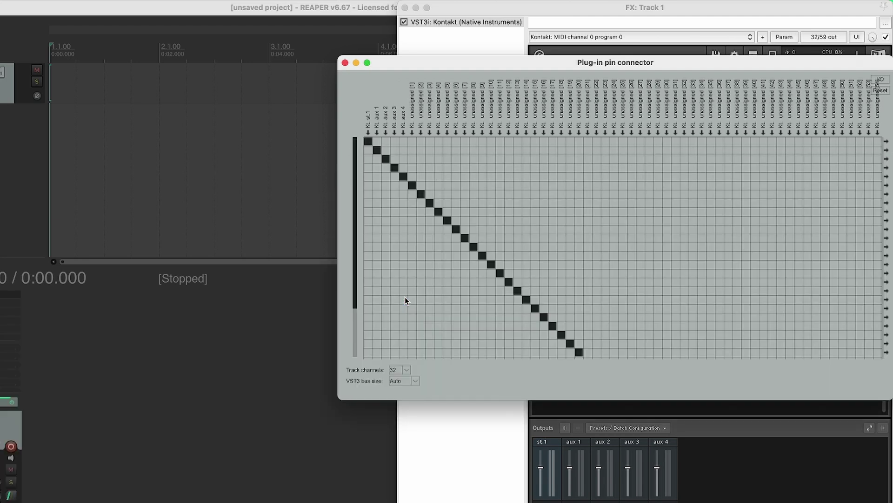
left_click(345, 63)
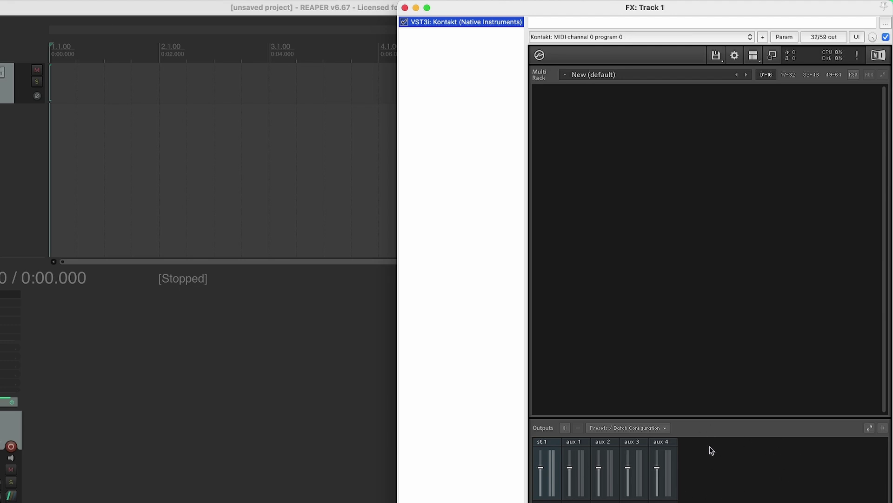
Create 16 stereo Kontakt outputs with ascending host assignment starting from channels 1|2, and check the resulting strips
left_click(753, 56)
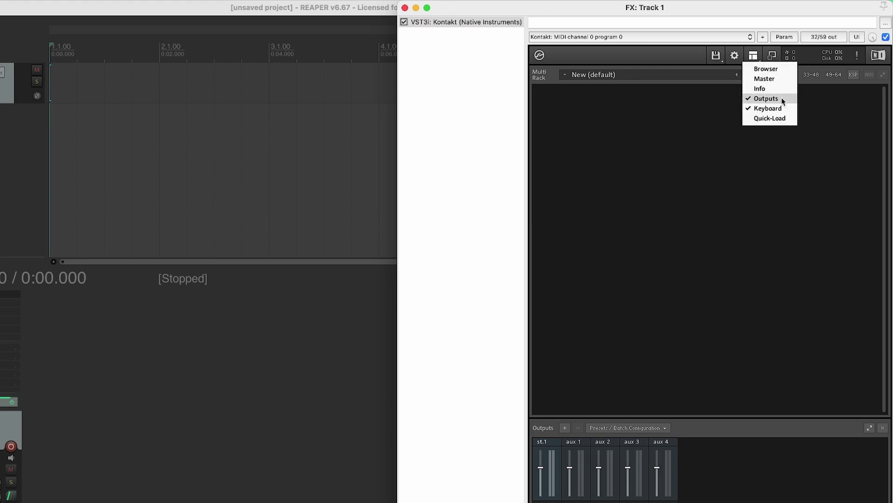
left_click(778, 248)
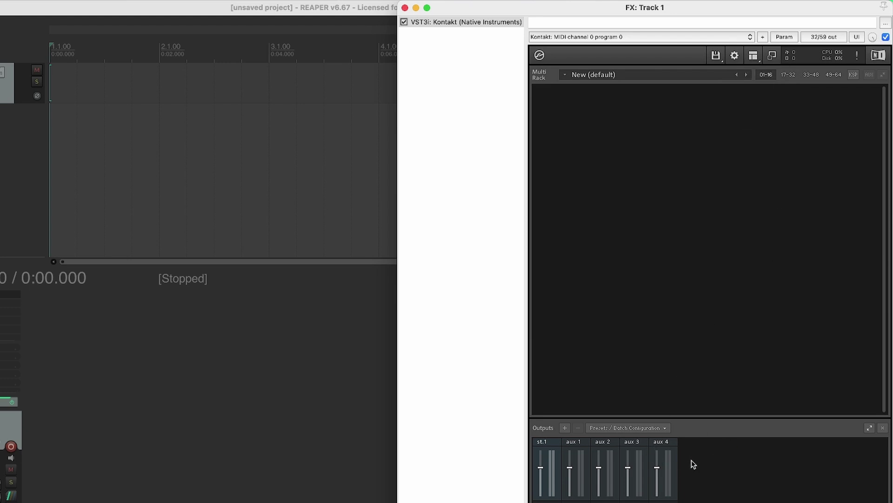
left_click(565, 427)
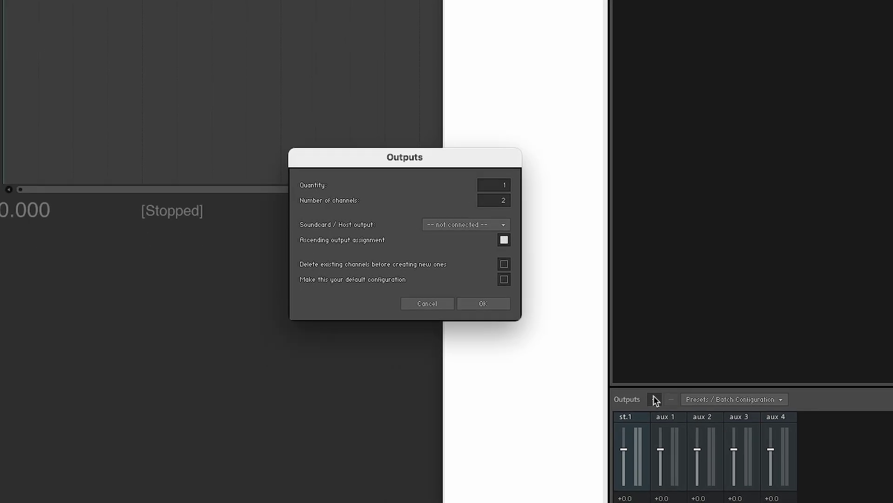
left_click_drag(501, 185, 498, 146)
left_click(493, 224)
left_click(477, 198)
left_click(487, 303)
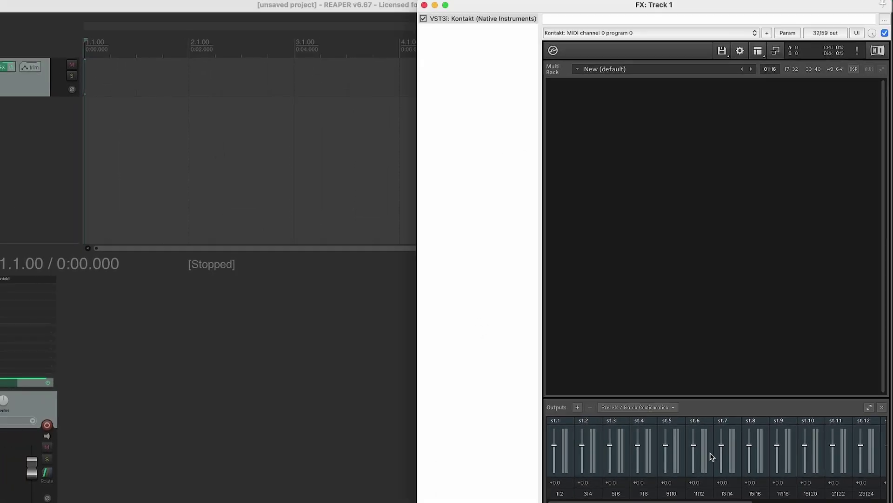
scroll(710, 452, "right", 3)
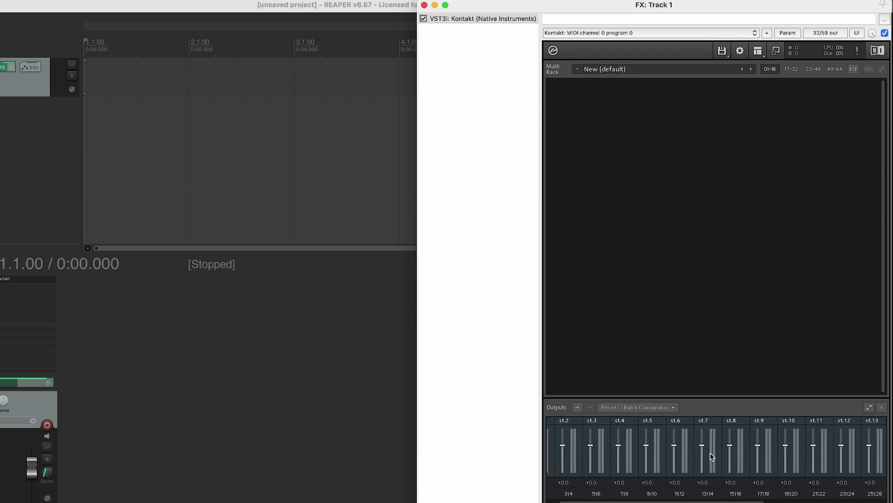
scroll(710, 452, "right", 3)
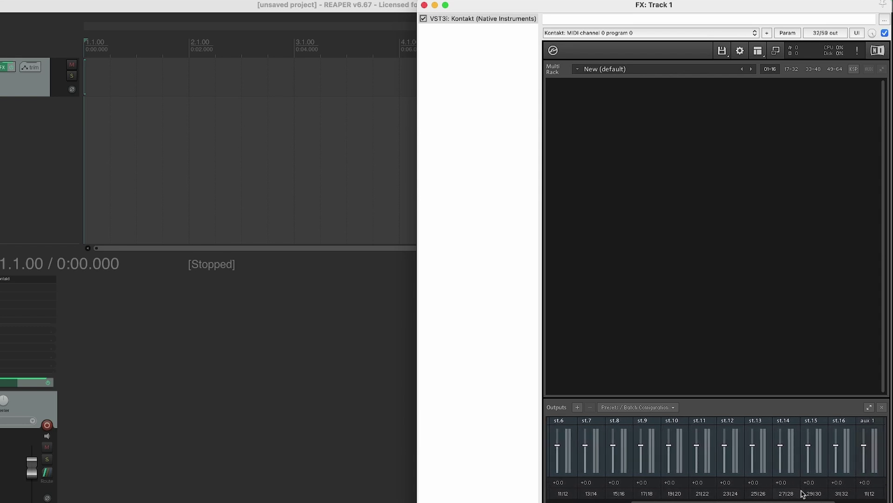
scroll(725, 446, "left", 4)
scroll(724, 445, "left", 1)
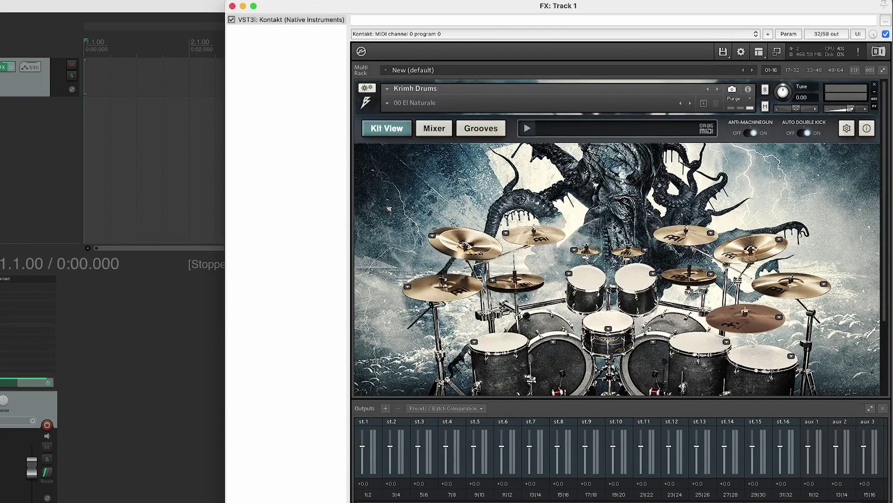
Show the Krimh Drums mixer and inspect the MASTER and RIDE channel settings
left_click(434, 129)
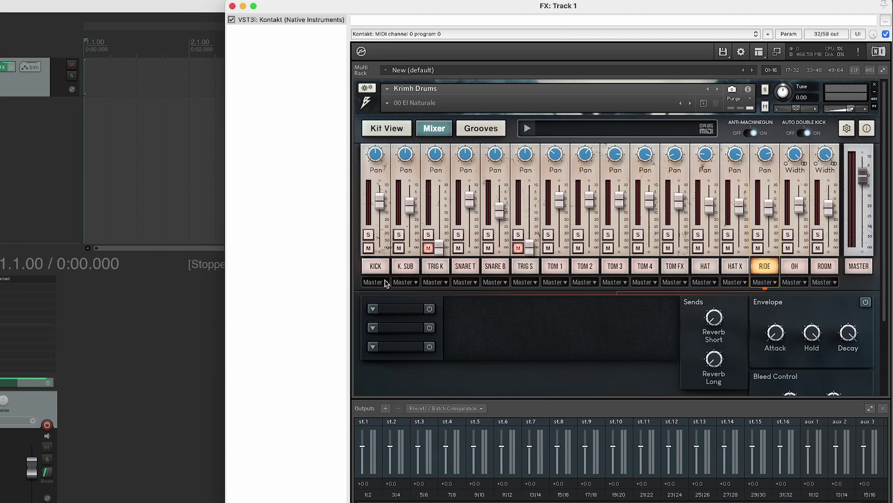
left_click(858, 269)
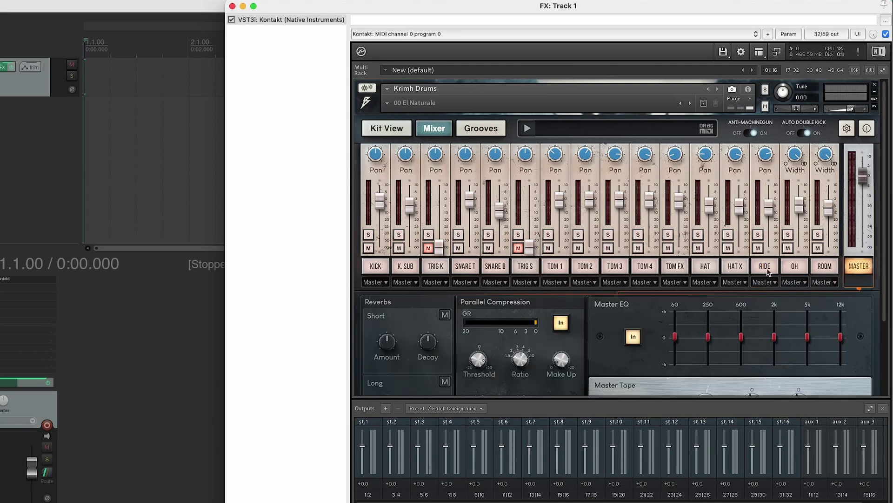
left_click(769, 269)
Route the KICK channel to st.1, K. SUB to st.2 and TRIG K to st.3
left_click(383, 283)
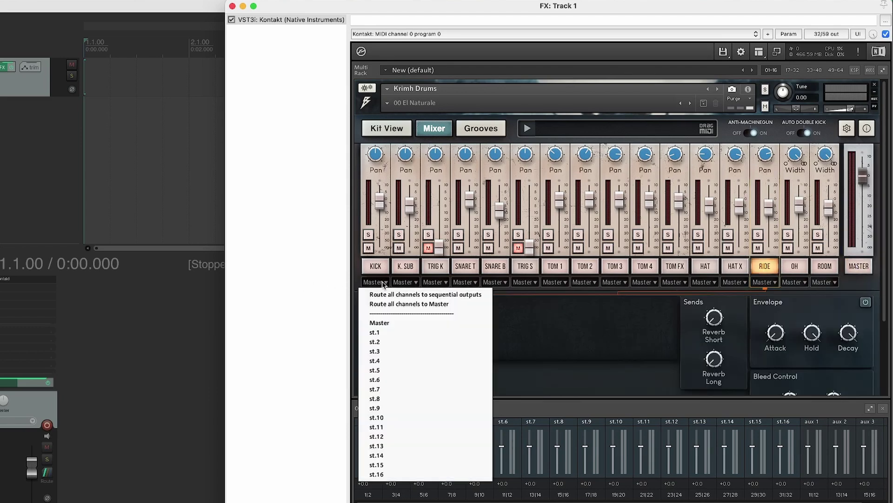
left_click(398, 332)
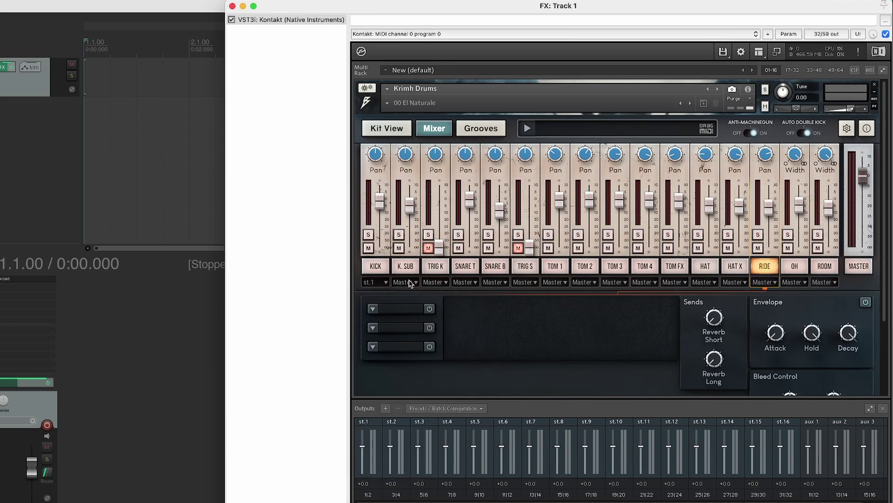
left_click(412, 282)
left_click(411, 344)
left_click(444, 282)
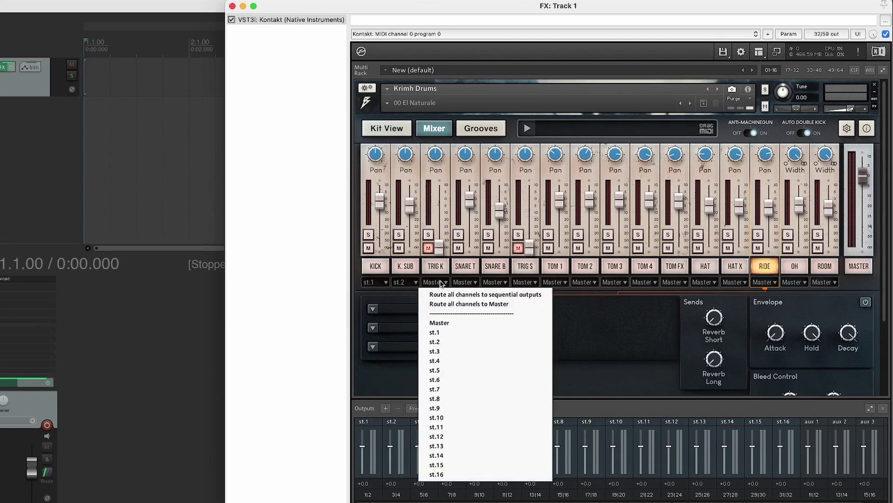
left_click(438, 352)
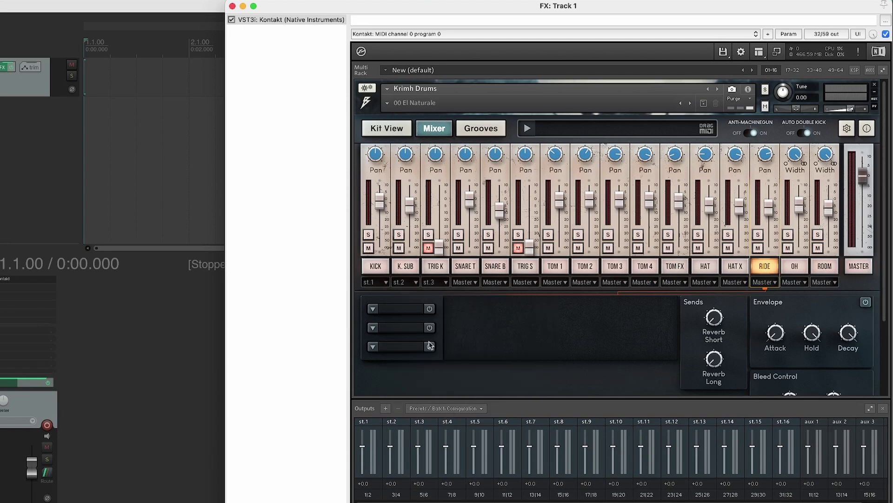
Route all Krimh Drums mixer channels to sequential outputs
left_click(384, 282)
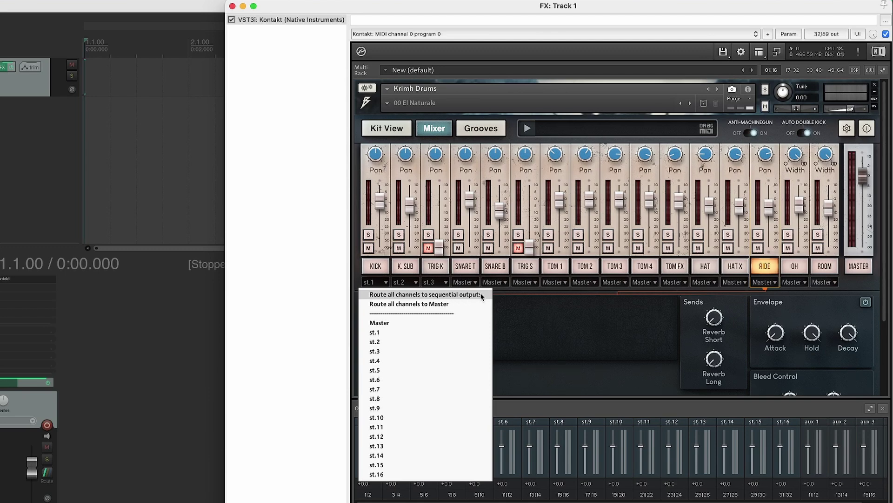
left_click(429, 299)
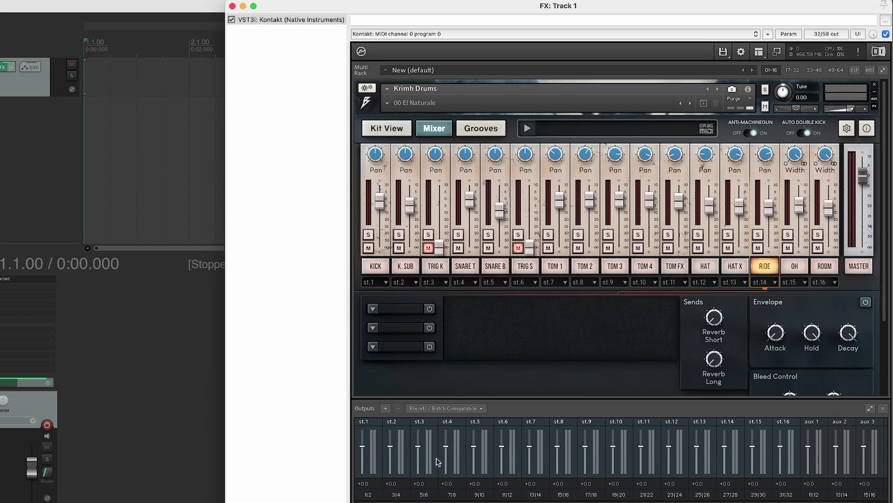
left_click(378, 283)
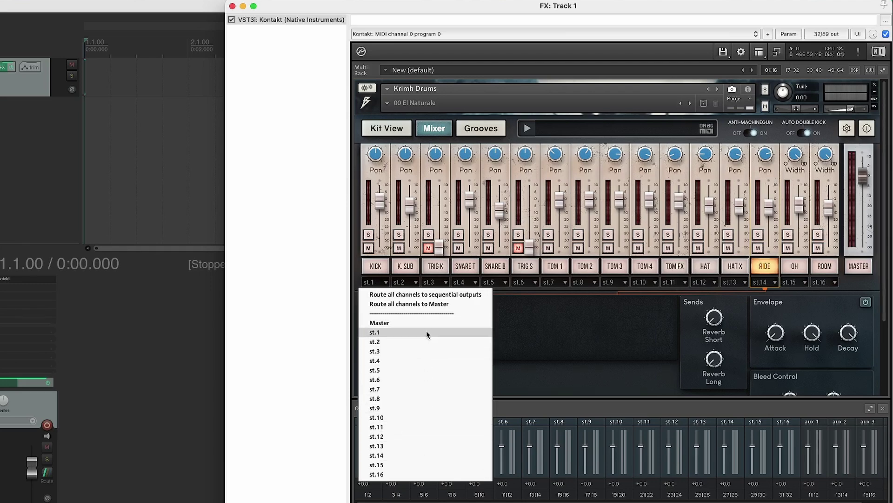
left_click(588, 374)
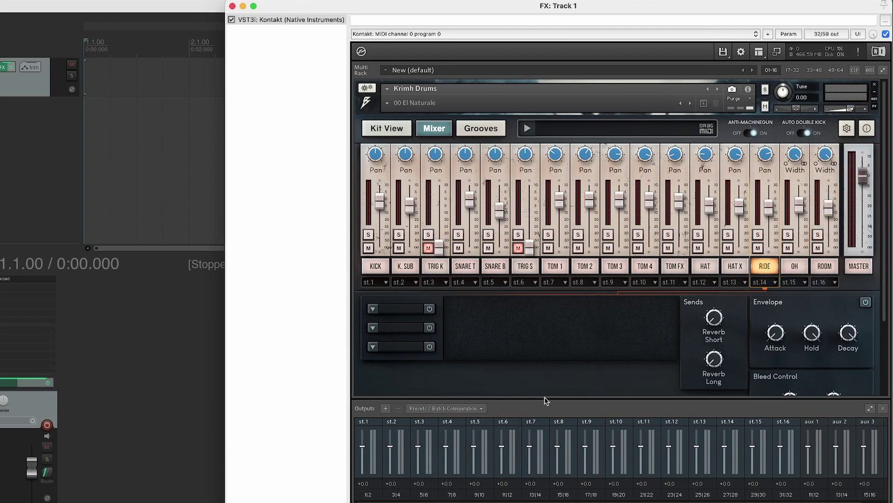
left_click(383, 282)
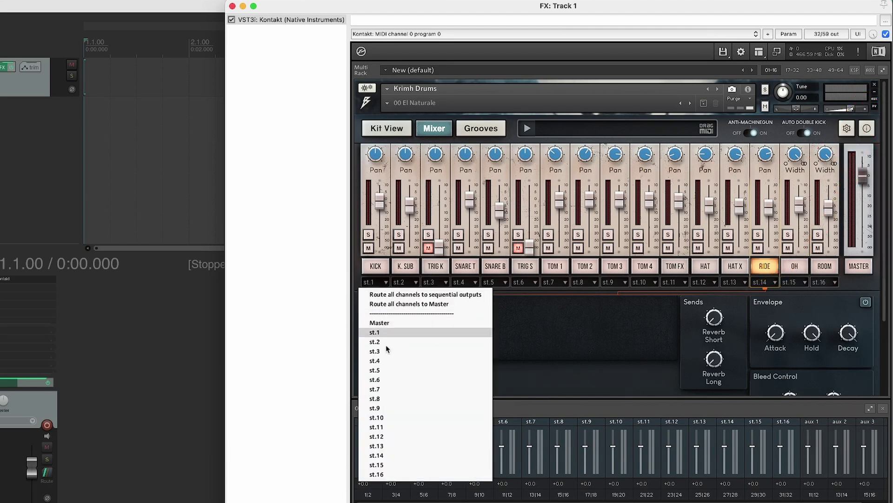
left_click(581, 335)
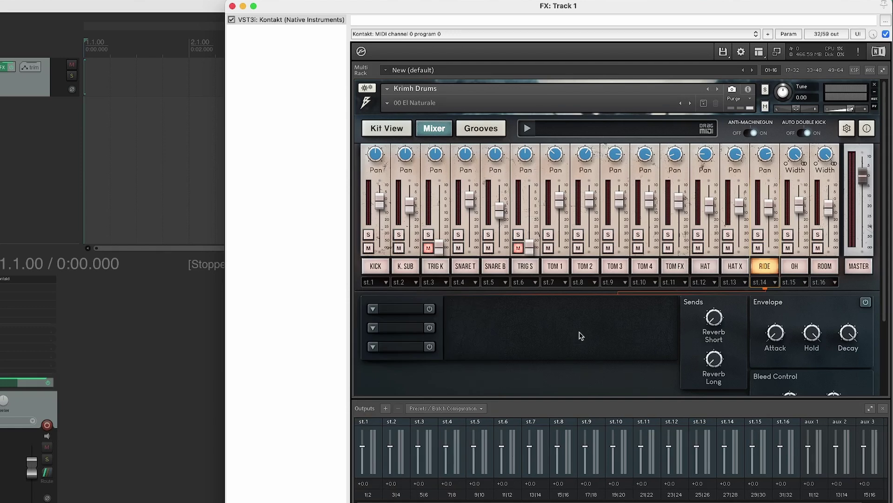
Build multichannel routing tracks for the output of the Kontakt plug-in on track 1
right_click(275, 21)
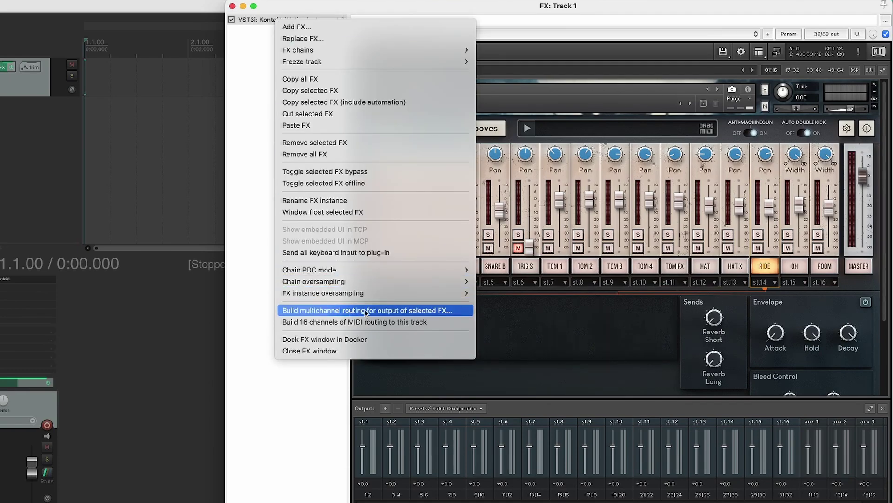
left_click(458, 311)
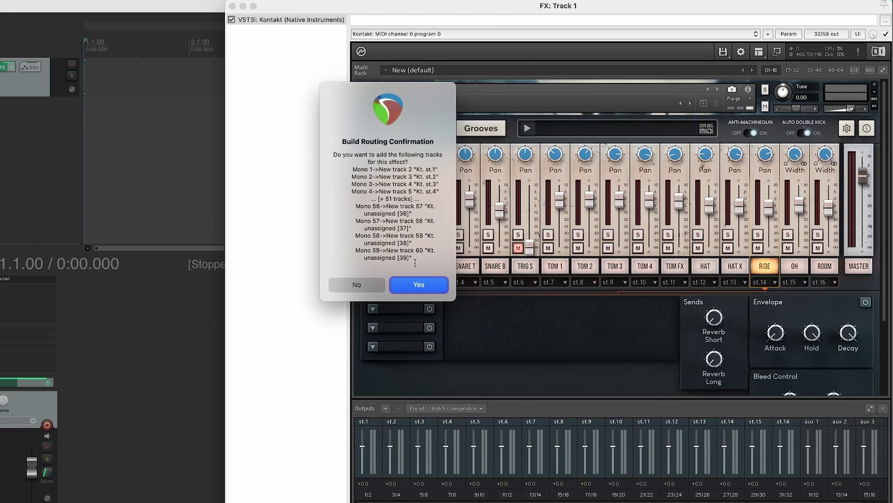
left_click(420, 285)
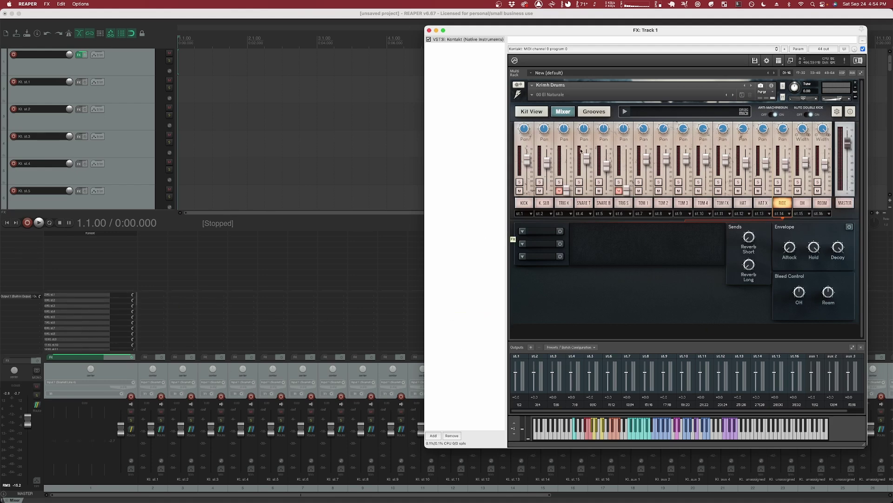
Show the drum kit and audition the snare, a rack tom, a cymbal and a kick to check the track meters
left_click(525, 113)
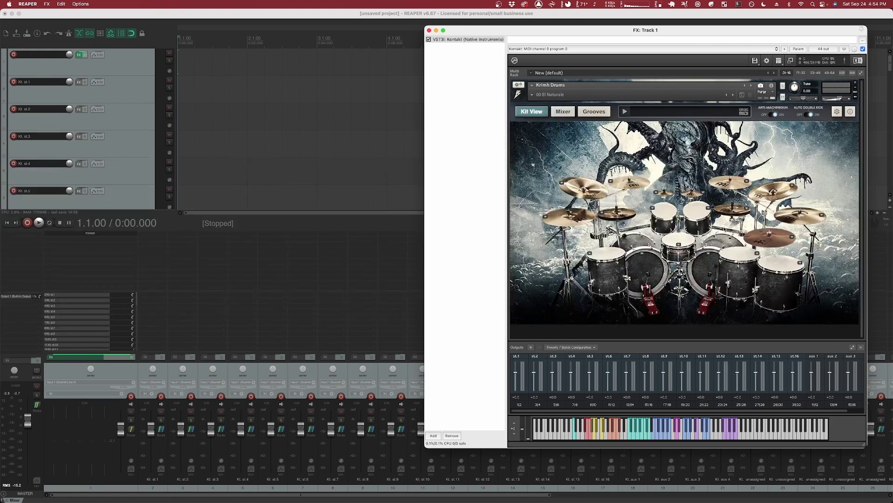
left_click(684, 241)
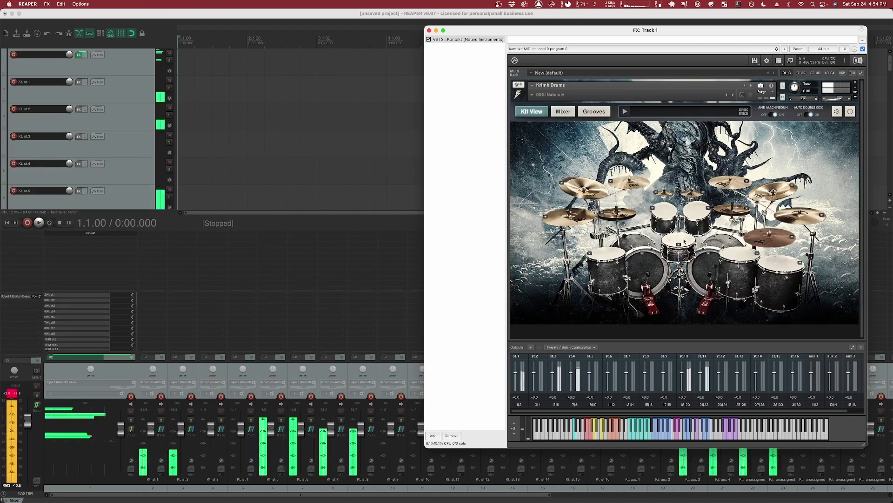
left_click(667, 211)
left_click(597, 195)
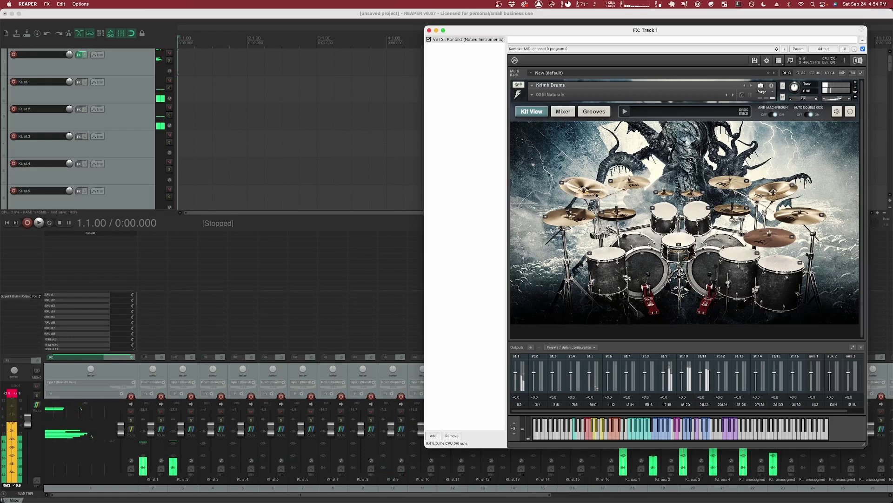
left_click(649, 261)
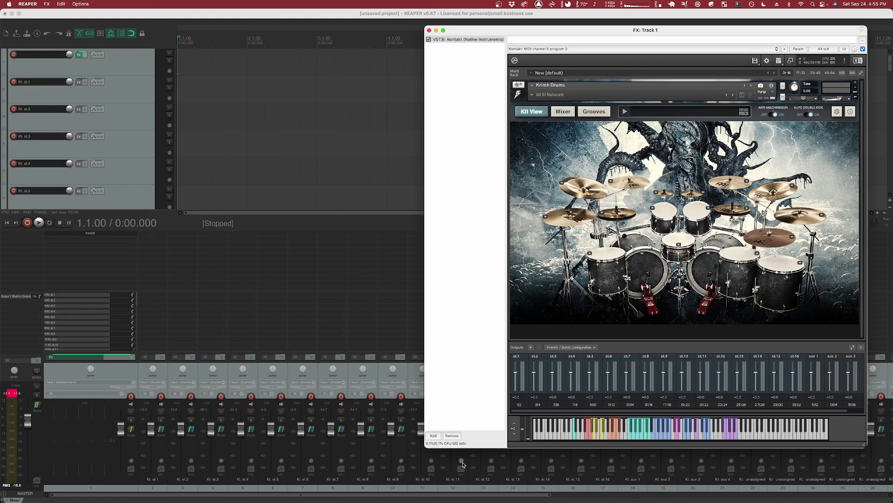
Return to the Krimh Drums mixer and review the channel strips, their output assignments and the MASTER channel
left_click(561, 113)
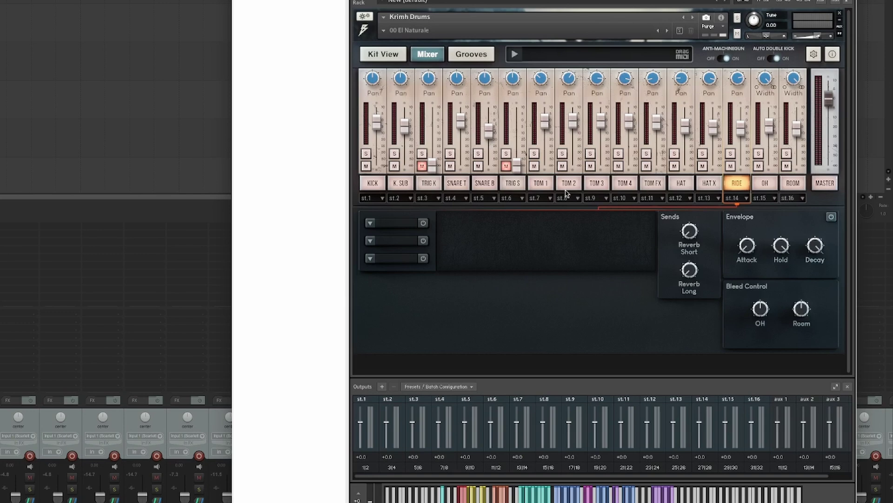
left_click(822, 186)
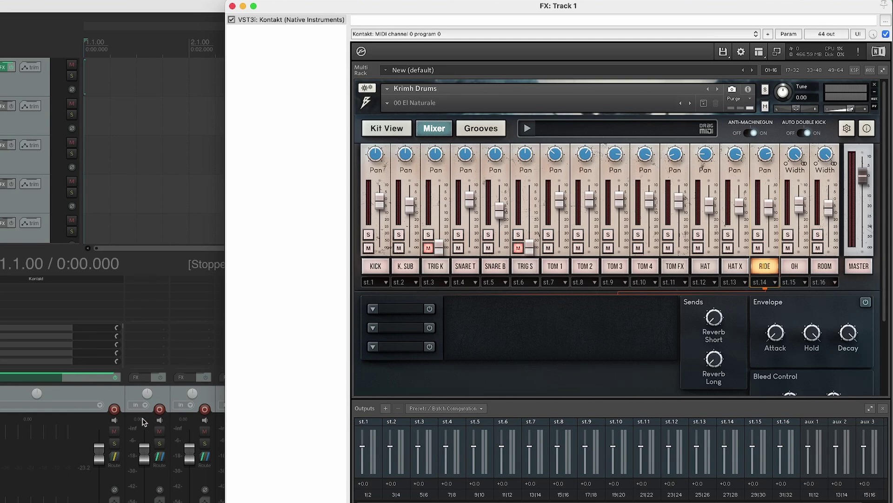
scroll(144, 421, "down", 2)
scroll(145, 421, "up", 3)
Switch back to the kit view and play both rack toms, the snare and a kick to test the separate outputs
left_click(396, 133)
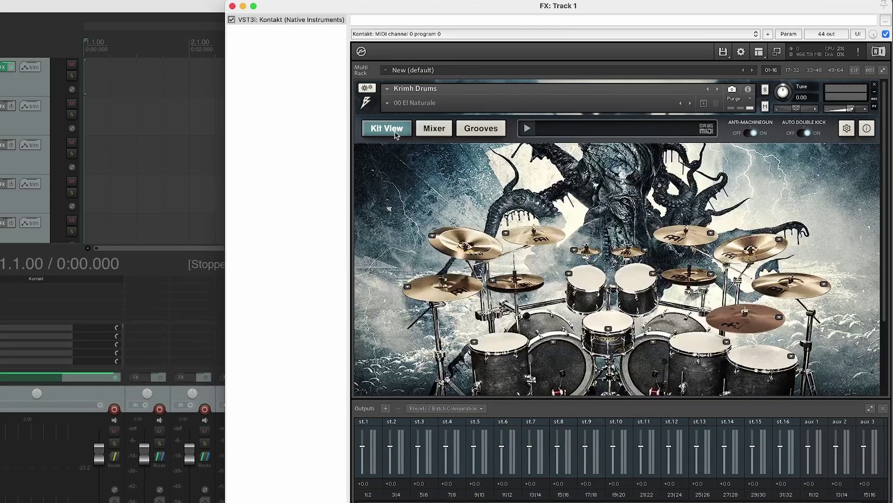
left_click(588, 284)
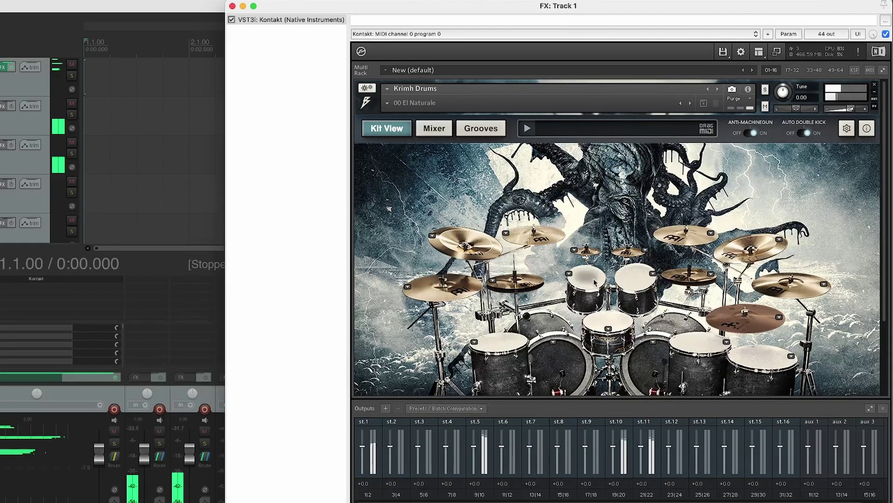
left_click(631, 281)
left_click(615, 321)
left_click(556, 369)
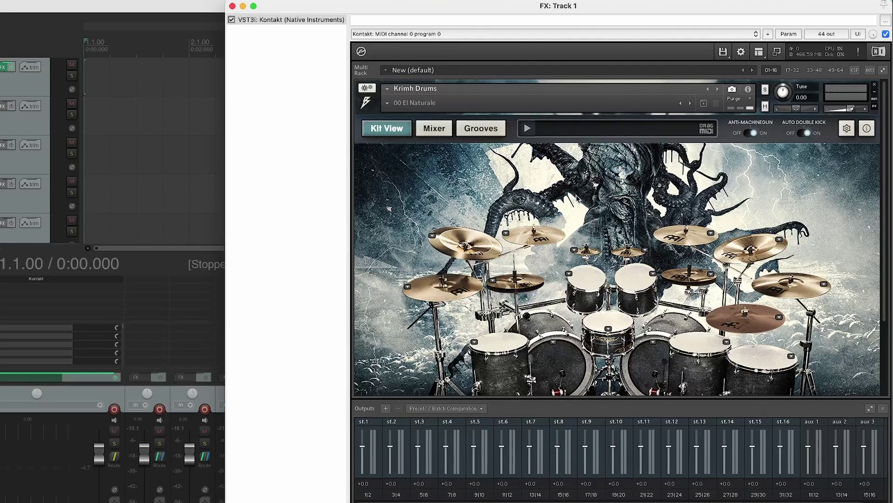
Open the MASTER channel in the mixer and examine its reverbs, parallel compression, Master EQ and Master Tape
left_click(435, 131)
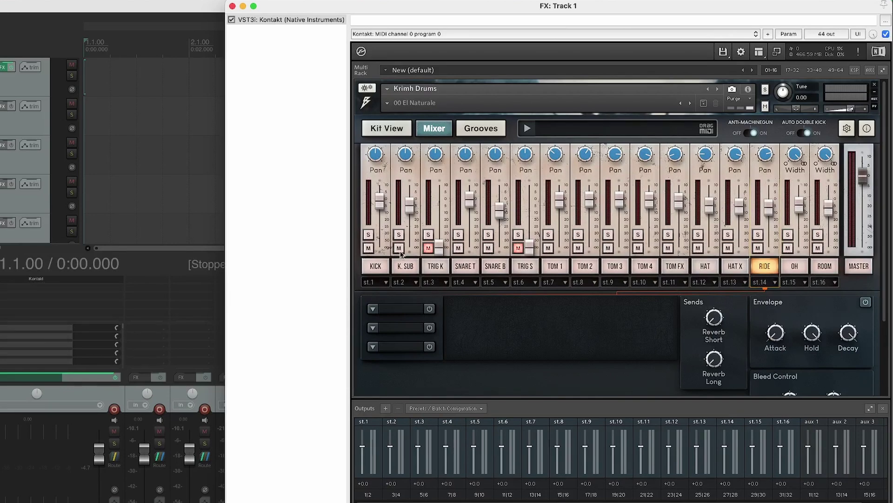
left_click(856, 268)
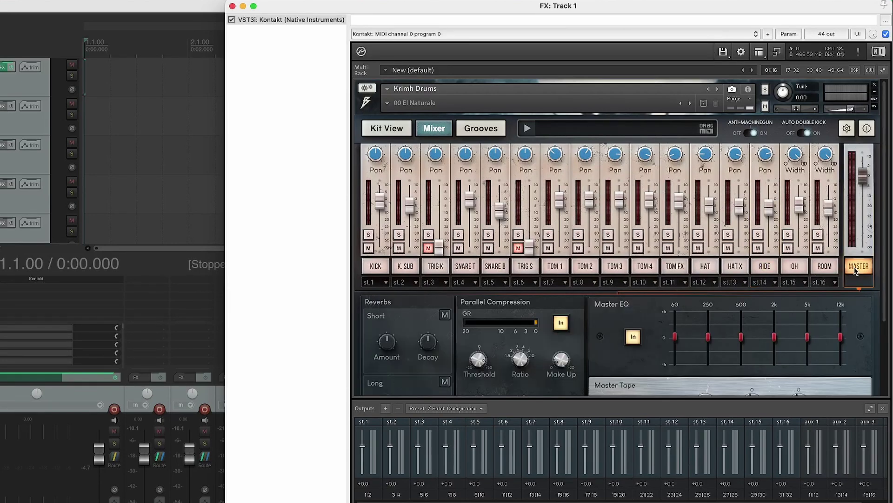
scroll(638, 351, "down", 3)
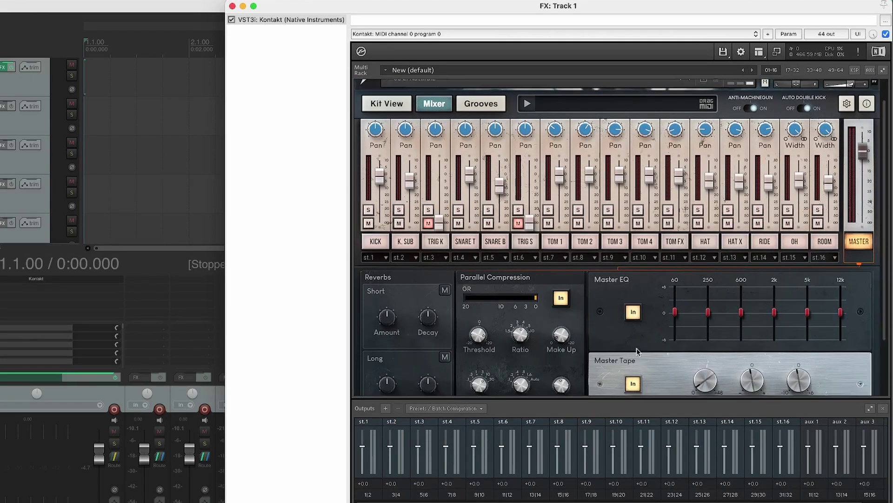
scroll(636, 347, "up", 3)
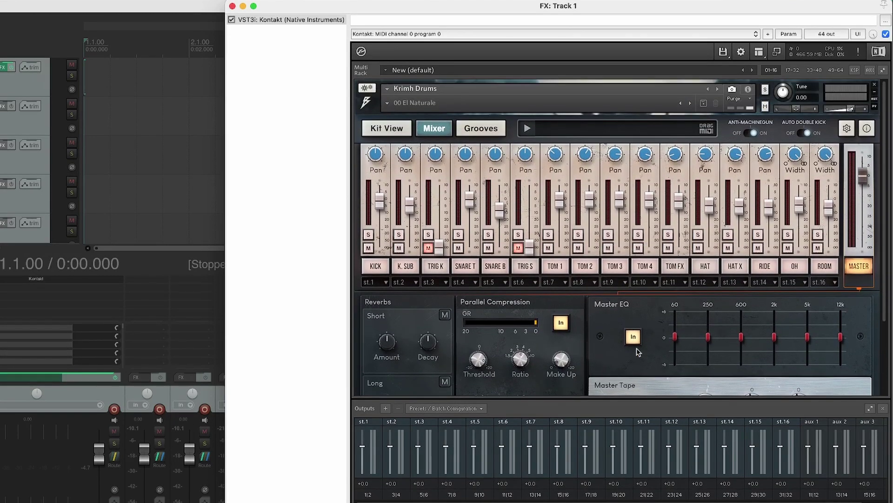